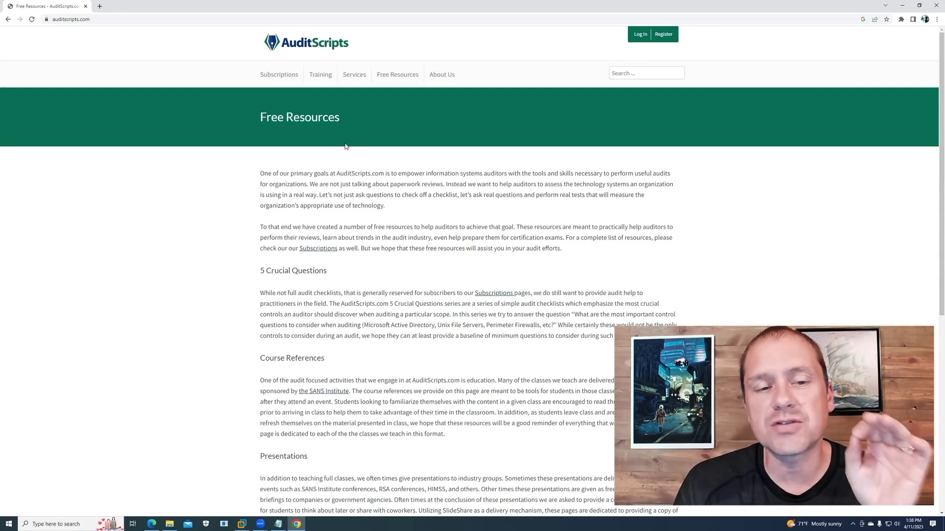
Go to the Critical Security Controls page under Free Resources on AuditScripts.com.
{"action": "scroll", "coordinate": [347, 152], "scroll_direction": "down", "scroll_amount": 3}
{"action": "scroll", "coordinate": [347, 152], "scroll_direction": "down", "scroll_amount": 3}
{"action": "scroll", "coordinate": [347, 153], "scroll_direction": "up", "scroll_amount": 15}
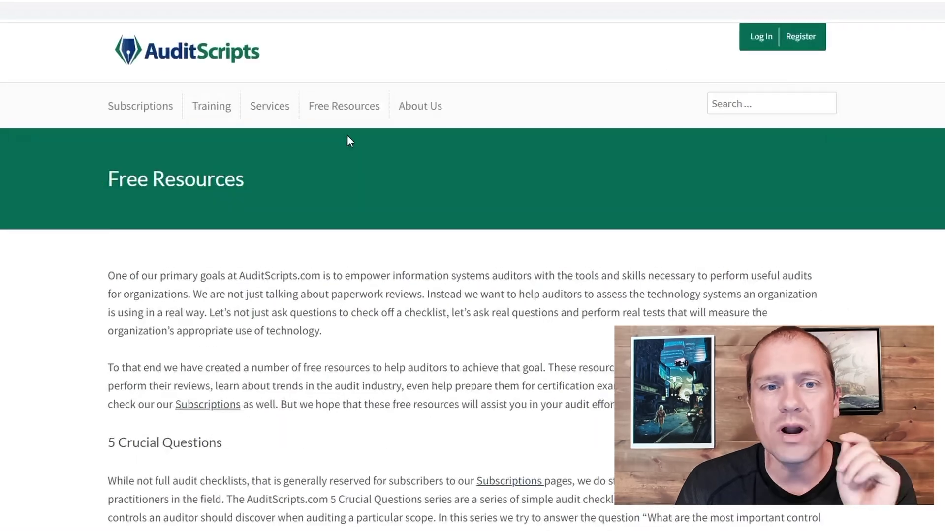
{"action": "mouse_move", "coordinate": [344, 122]}
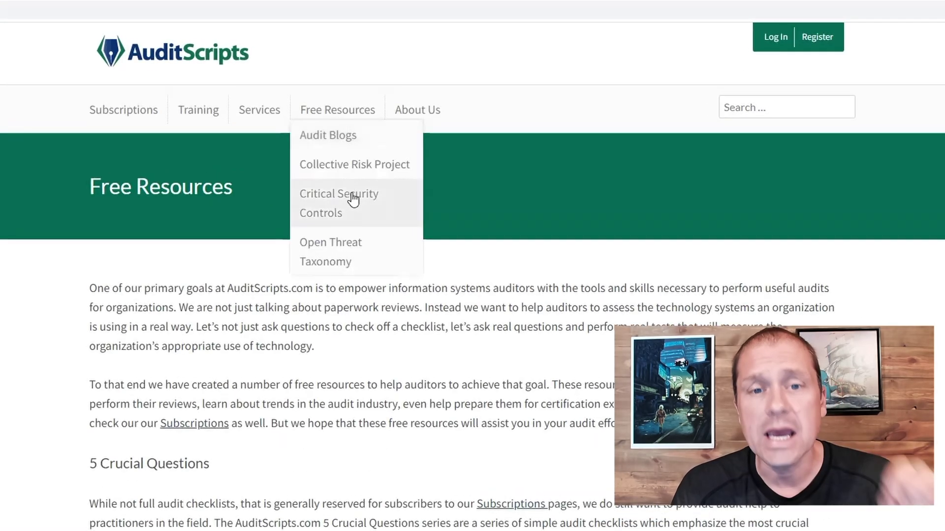
{"action": "left_click", "coordinate": [384, 220]}
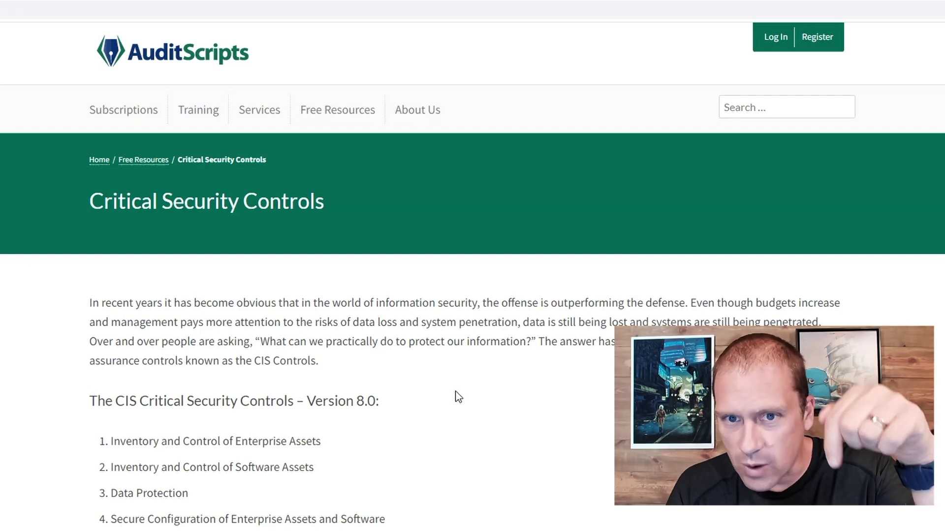
Download the CIS Critical Security Control v8.0 Assessment Tool from Recommended References and open it.
{"action": "scroll", "coordinate": [489, 379], "scroll_direction": "down", "scroll_amount": 15}
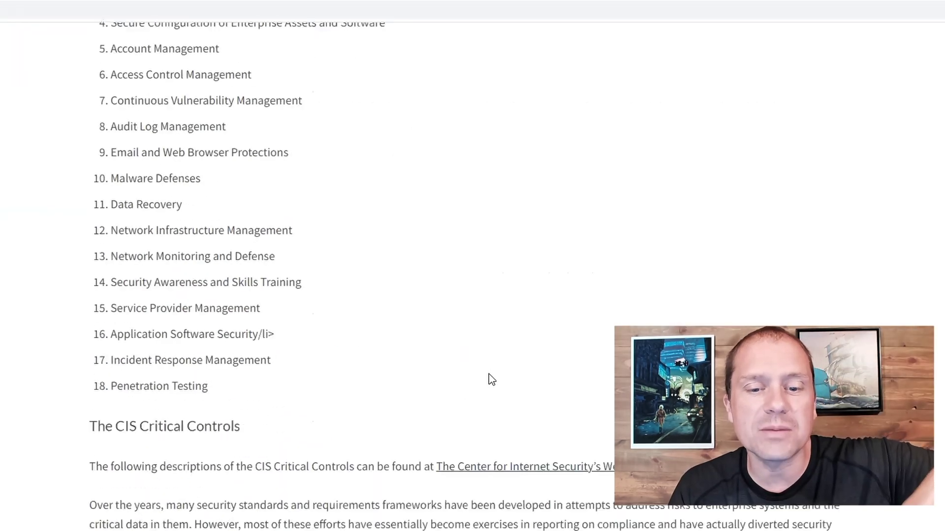
{"action": "scroll", "coordinate": [491, 380], "scroll_direction": "down", "scroll_amount": 4}
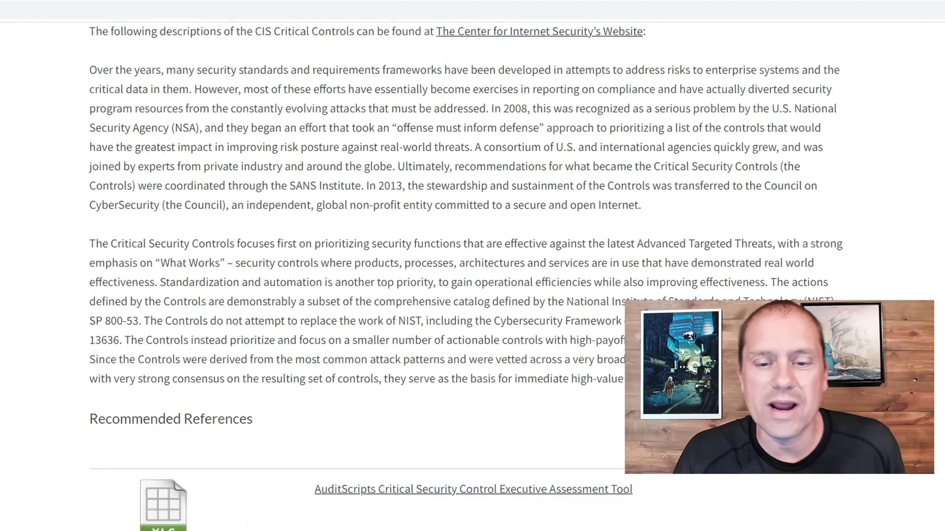
{"action": "scroll", "coordinate": [432, 446], "scroll_direction": "down", "scroll_amount": 5}
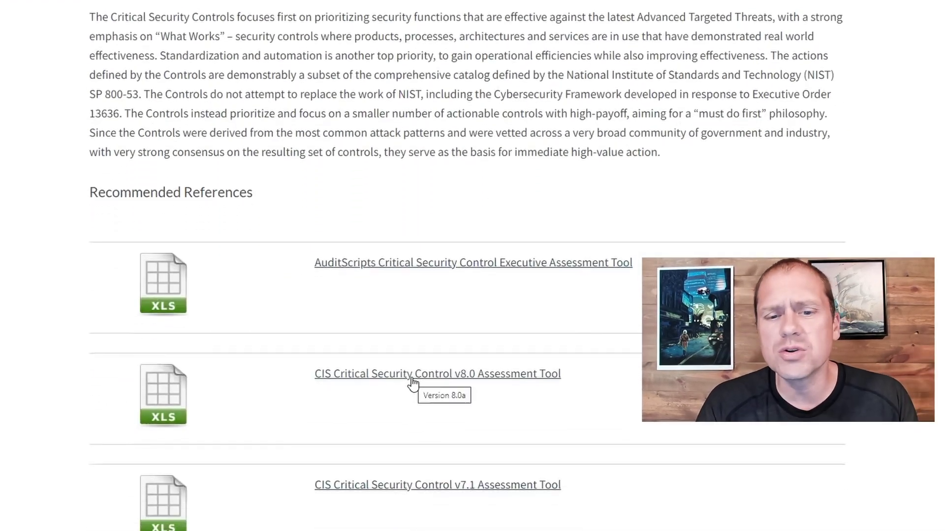
{"action": "left_click", "coordinate": [412, 351]}
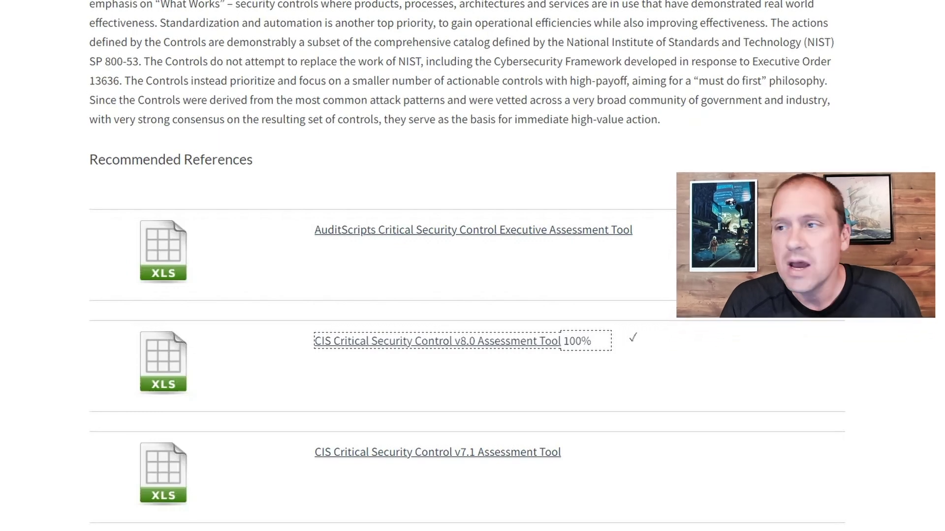
{"action": "left_click", "coordinate": [515, 350]}
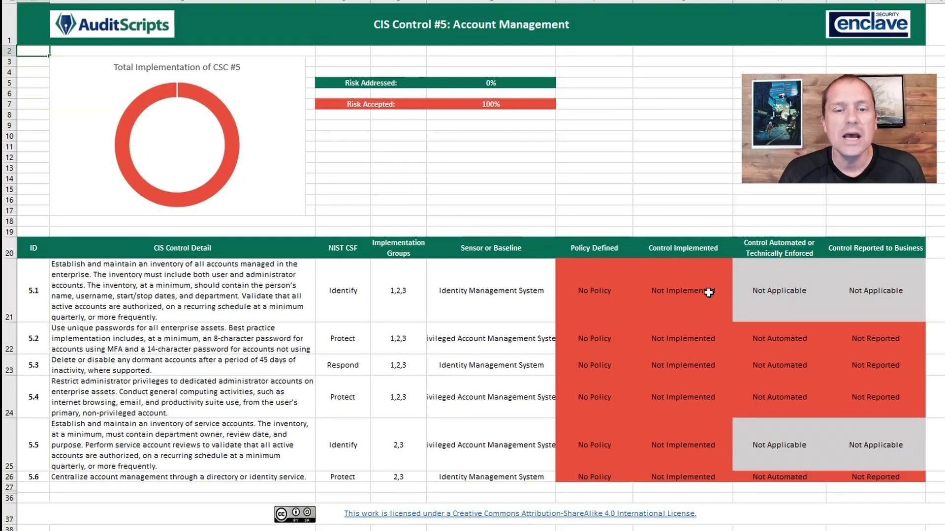
Rate safeguards 5.1–5.6 as Implemented on All Systems for Control Implemented.
{"action": "left_click", "coordinate": [721, 305]}
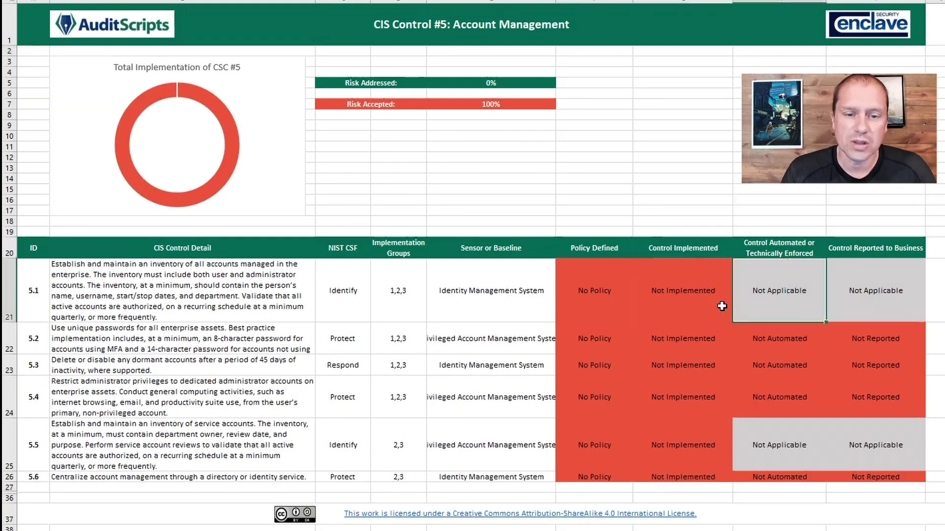
{"action": "left_click", "coordinate": [739, 316]}
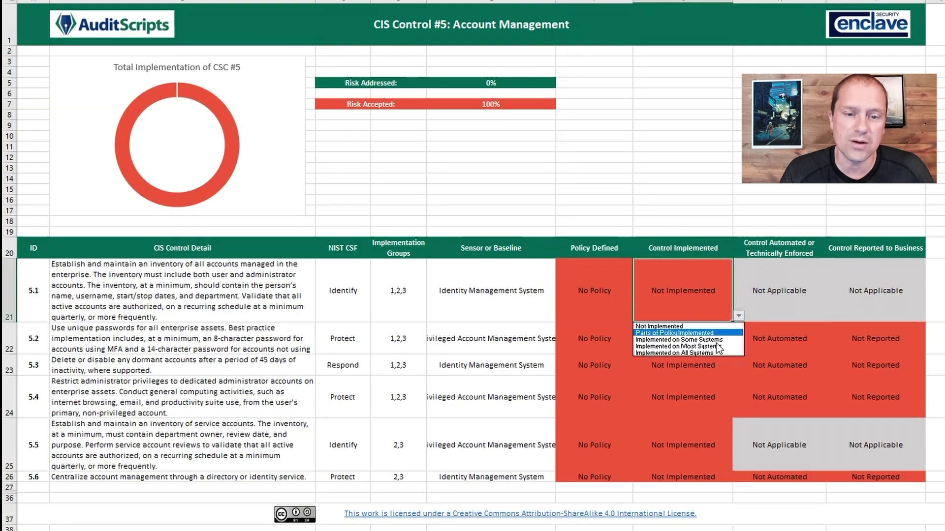
{"action": "left_click", "coordinate": [704, 352]}
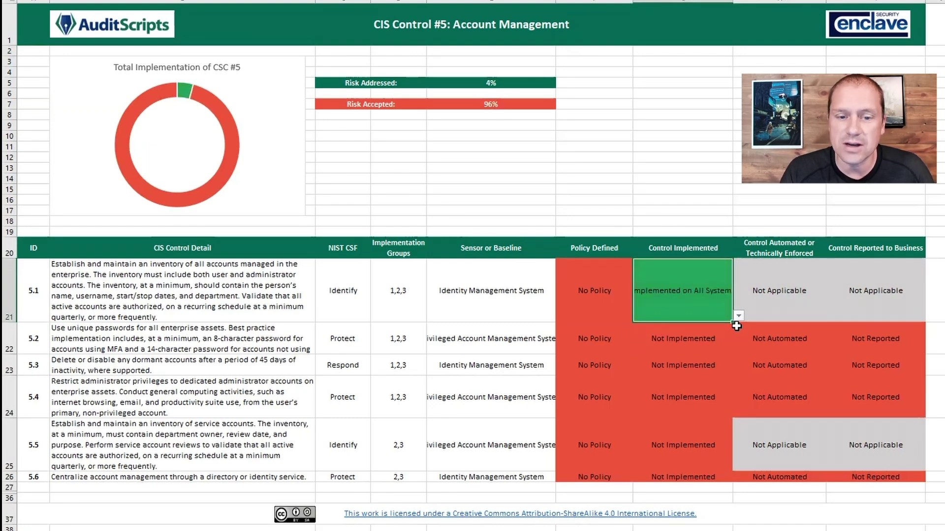
{"action": "left_click_drag", "start_coordinate": [731, 321], "coordinate": [732, 481]}
Set Policy Defined to Approved Written Policy for 5.1 and fill it down.
{"action": "left_click", "coordinate": [585, 286]}
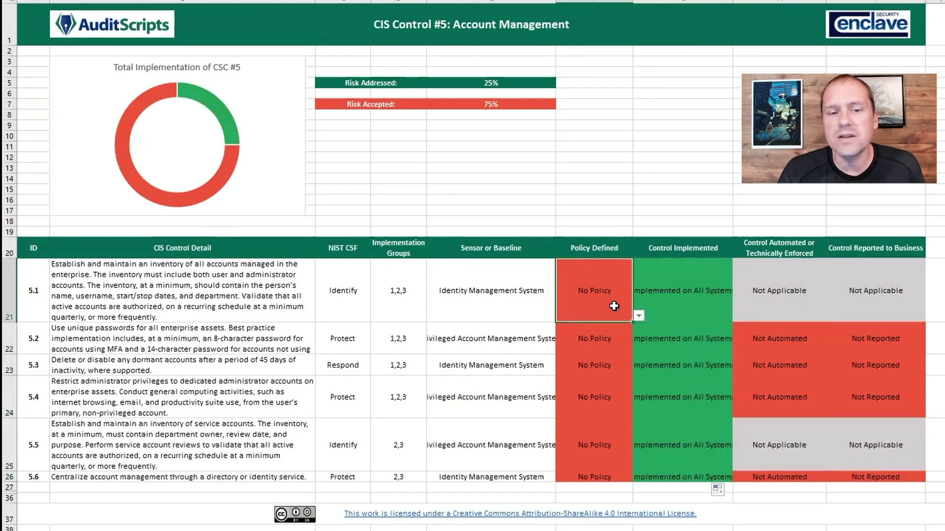
{"action": "left_click", "coordinate": [638, 316]}
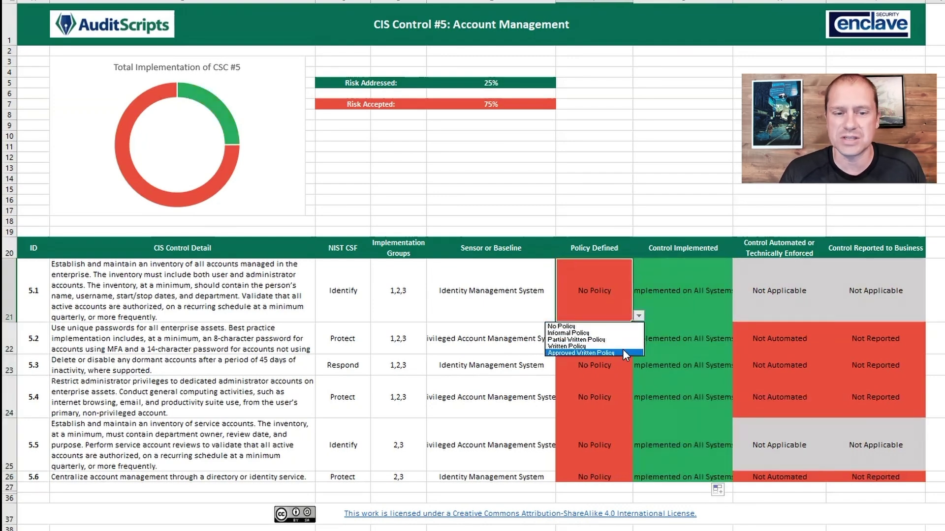
{"action": "left_click", "coordinate": [622, 352]}
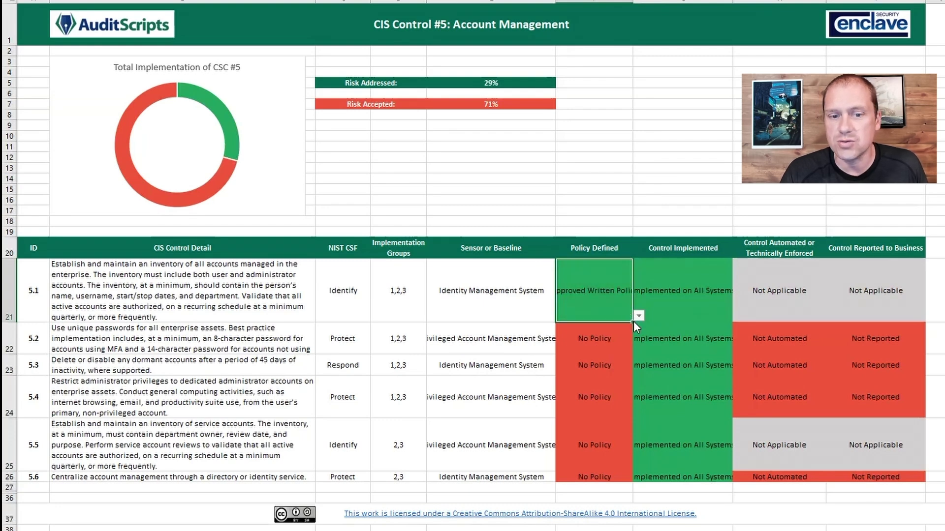
{"action": "left_click_drag", "start_coordinate": [632, 321], "coordinate": [625, 480]}
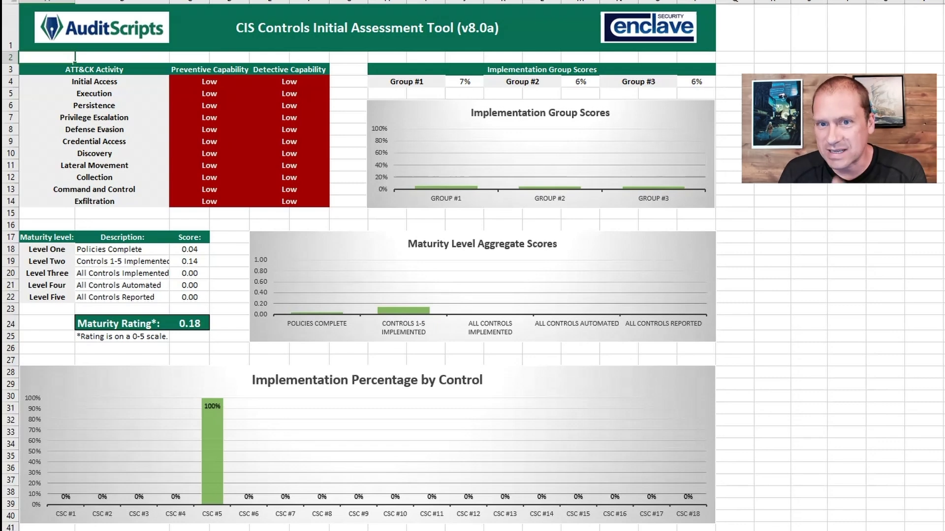
Close the assessment workbook with Ctrl+W.
{"action": "key", "text": "ctrl+w"}
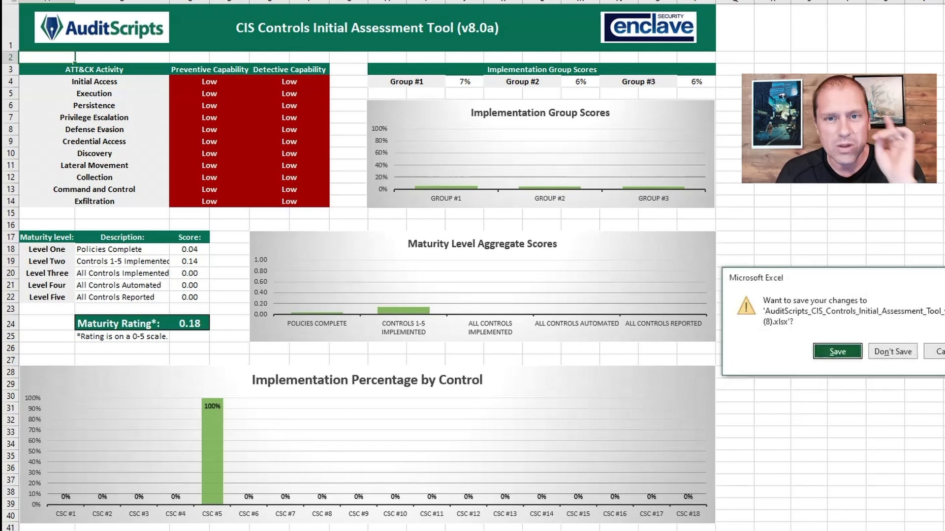
Discard the rating changes and download the Critical Security Controls Master Mapping workbook.
{"action": "left_click", "coordinate": [891, 352]}
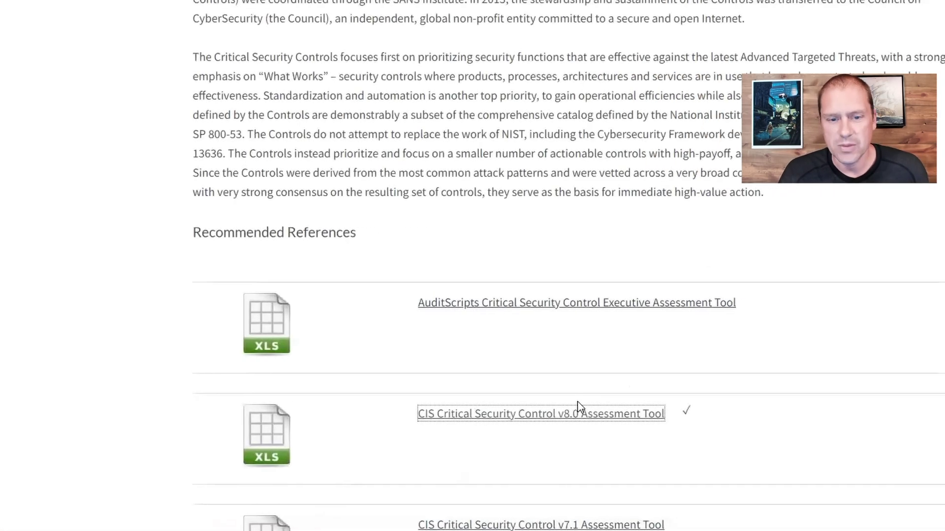
{"action": "scroll", "coordinate": [670, 423], "scroll_direction": "down", "scroll_amount": 1}
{"action": "scroll", "coordinate": [672, 422], "scroll_direction": "down", "scroll_amount": 4}
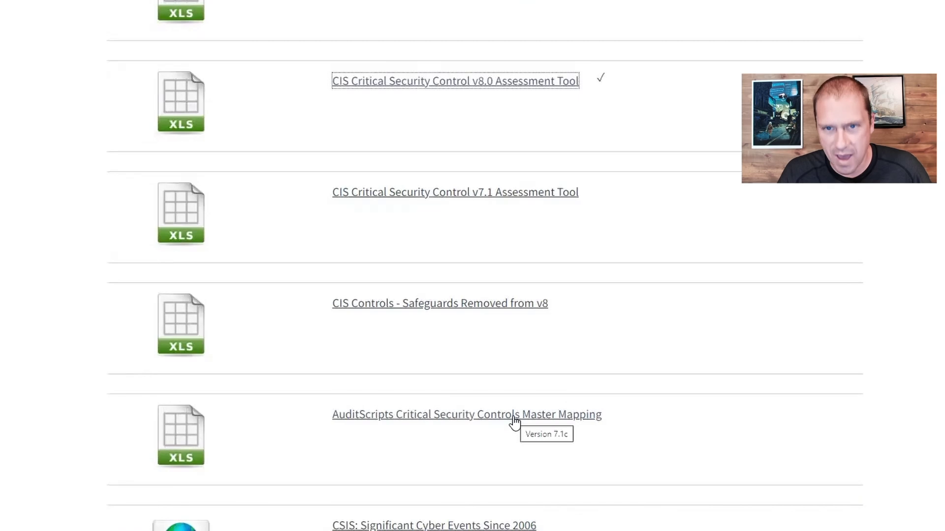
{"action": "left_click", "coordinate": [513, 417]}
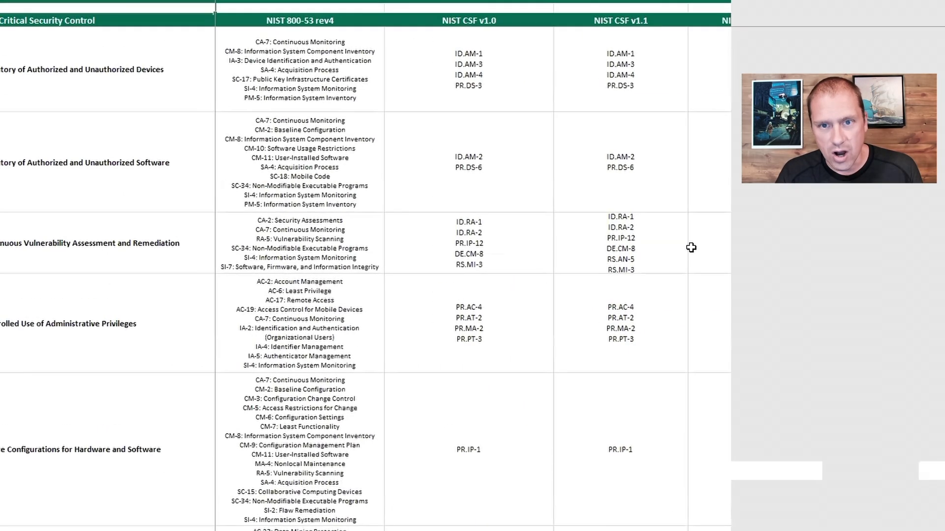
Step across control #2's row from NIST 800-53 rev4 to the Saudi AMA and NERC CIP v7 columns.
{"action": "left_click", "coordinate": [576, 167]}
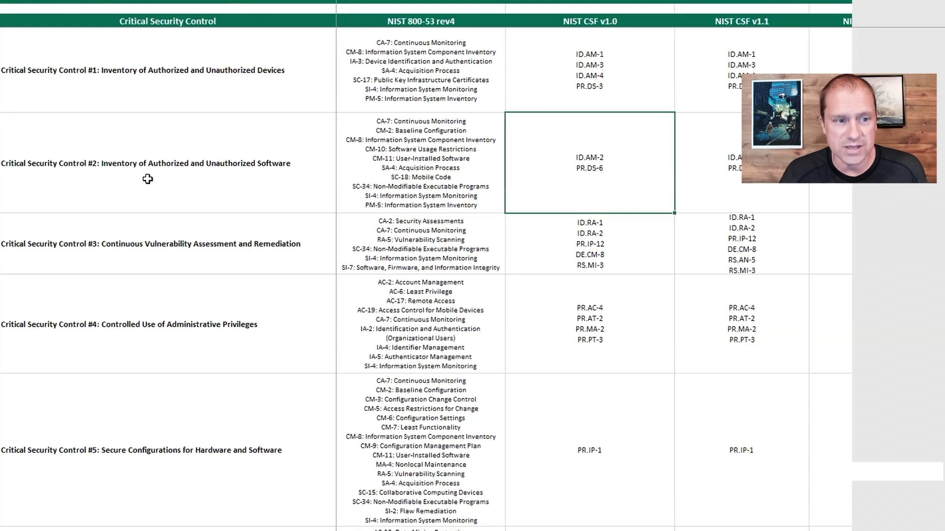
{"action": "left_click", "coordinate": [150, 179]}
{"action": "key", "text": "Right"}
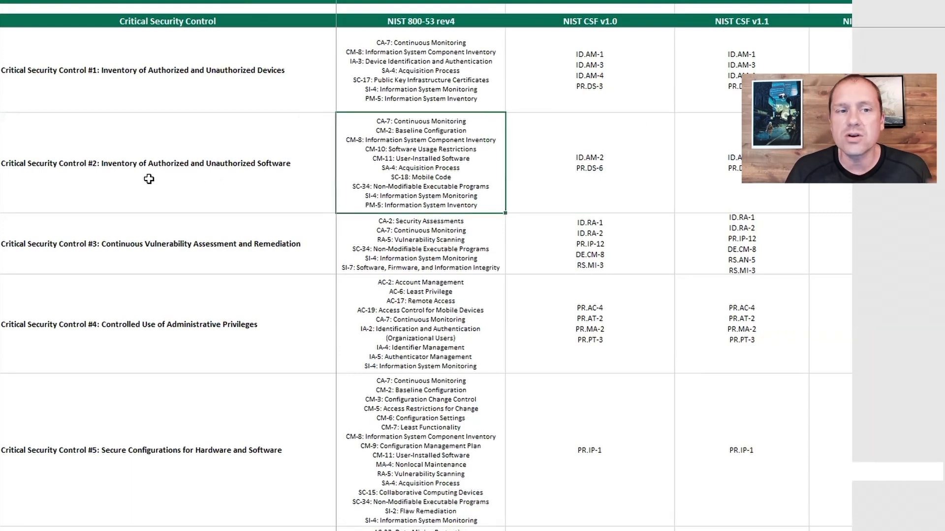
{"action": "key", "text": "Right"}
{"action": "key", "text": "Right"}
{"action": "key", "text": "Right"}
{"action": "key", "text": "Right"}
{"action": "key", "text": "Right"}
{"action": "key", "text": "Right"}
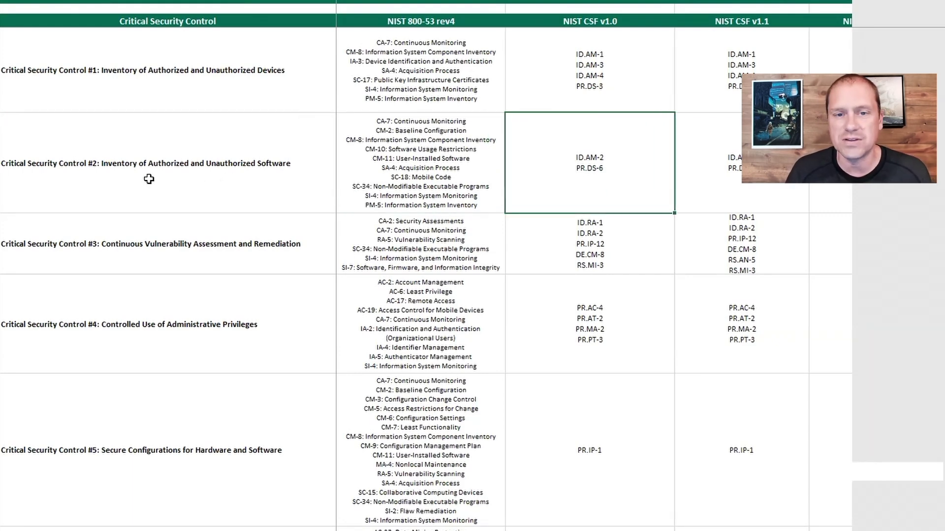
{"action": "key", "text": "Right"}
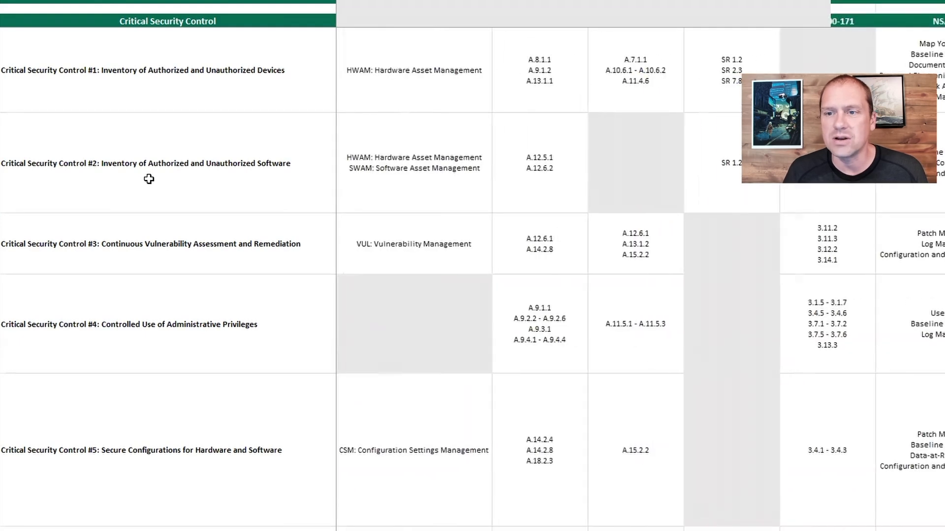
{"action": "key", "text": "Right"}
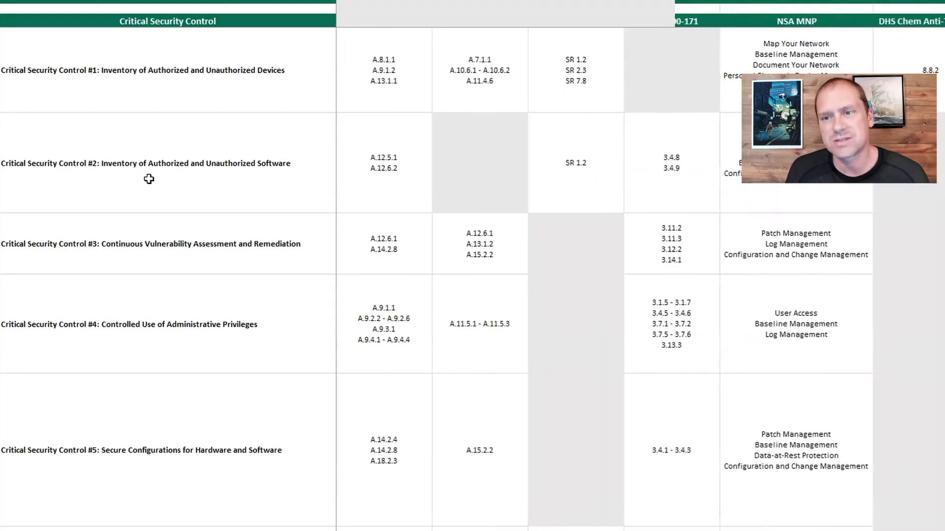
{"action": "key", "text": "Right"}
{"action": "key", "text": "Right"}
{"action": "key", "text": "Right"}
{"action": "key", "text": "Right"}
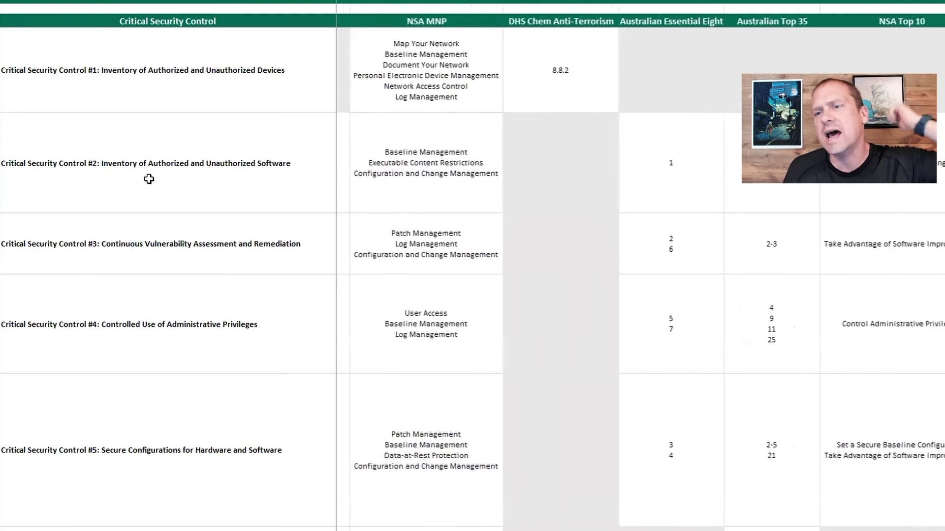
{"action": "key", "text": "Right"}
{"action": "key", "text": "Right"}
{"action": "key", "text": "Right"}
{"action": "key", "text": "Right"}
{"action": "key", "text": "Right"}
{"action": "key", "text": "Right"}
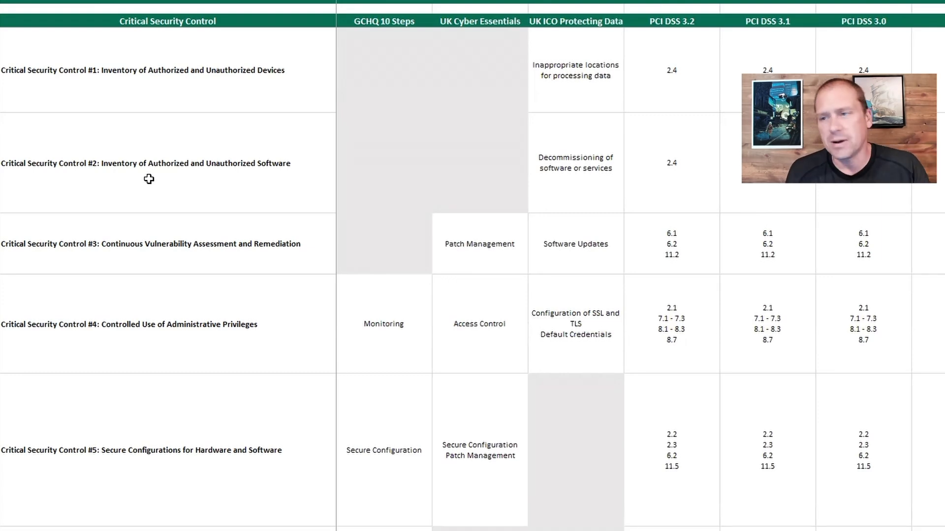
{"action": "key", "text": "Right"}
{"action": "key", "text": "Right"}
{"action": "key", "text": "Right"}
{"action": "key", "text": "Right"}
{"action": "key", "text": "Right"}
{"action": "key", "text": "Right"}
{"action": "key", "text": "Right"}
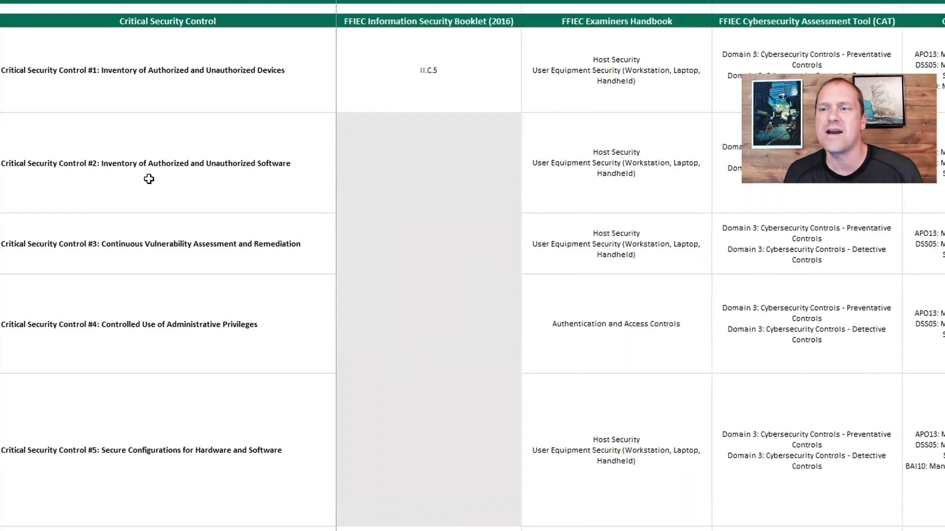
{"action": "key", "text": "Right"}
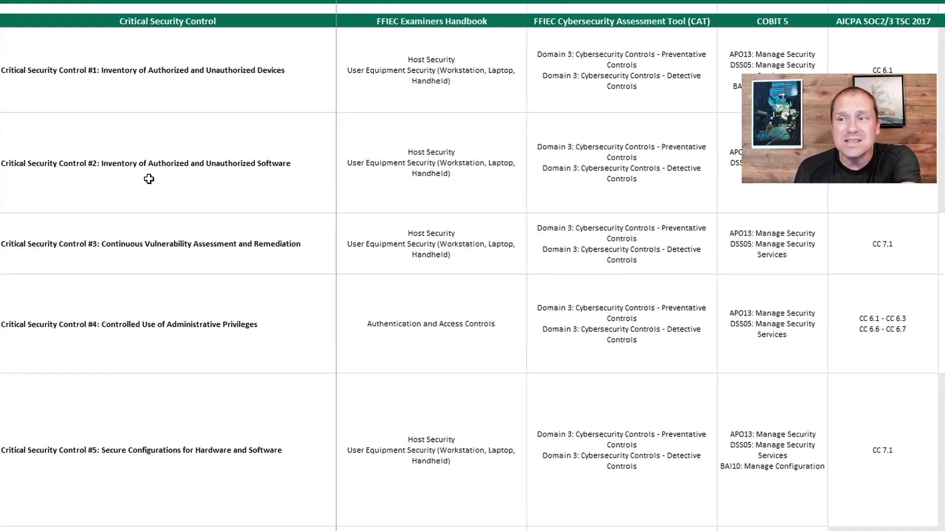
{"action": "key", "text": "Right"}
{"action": "key", "text": "Right"}
{"action": "key", "text": "Right"}
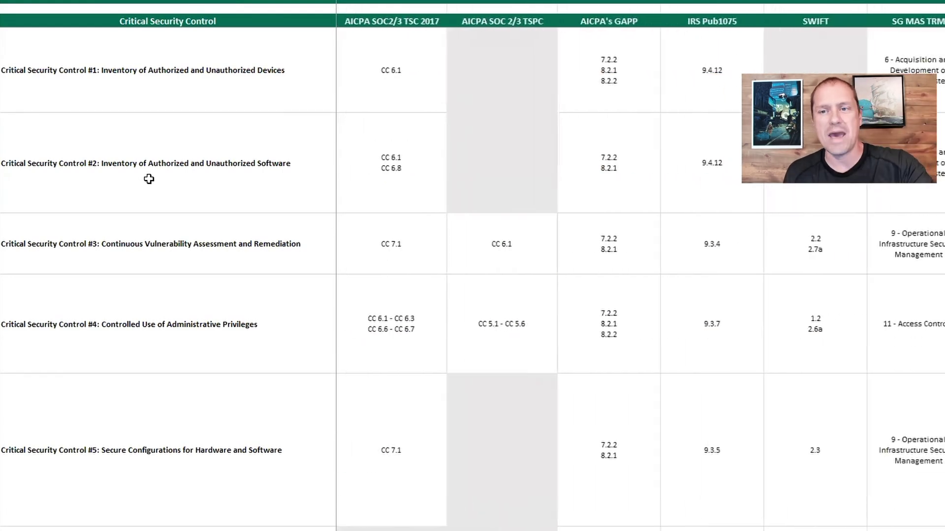
{"action": "key", "text": "Right"}
{"action": "key", "text": "Right"}
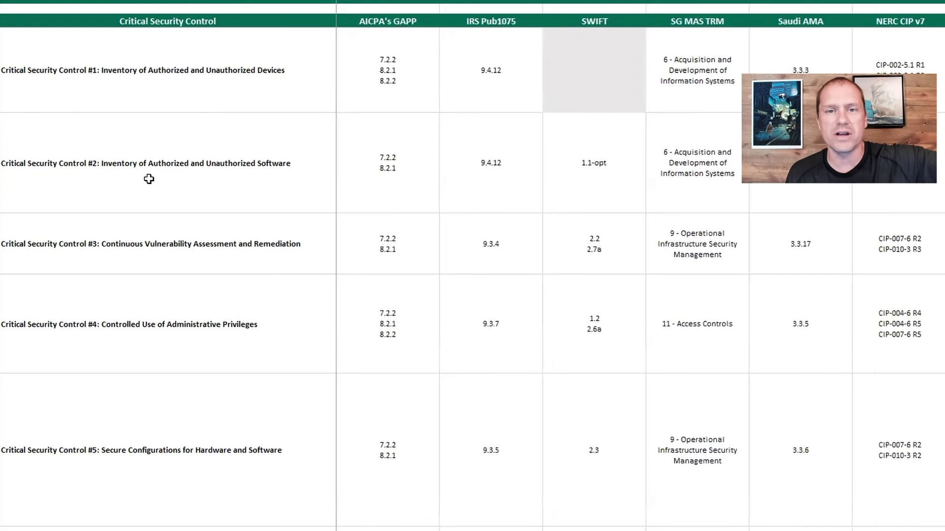